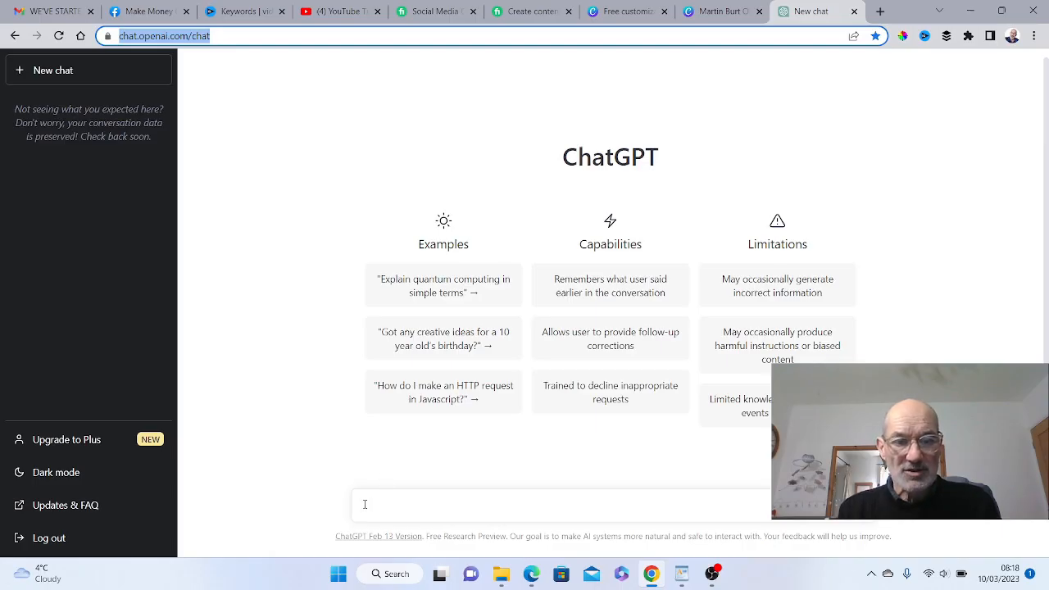
# Ask ChatGPT to create 10 short success quotes for business owners
pyautogui.click(365, 504)
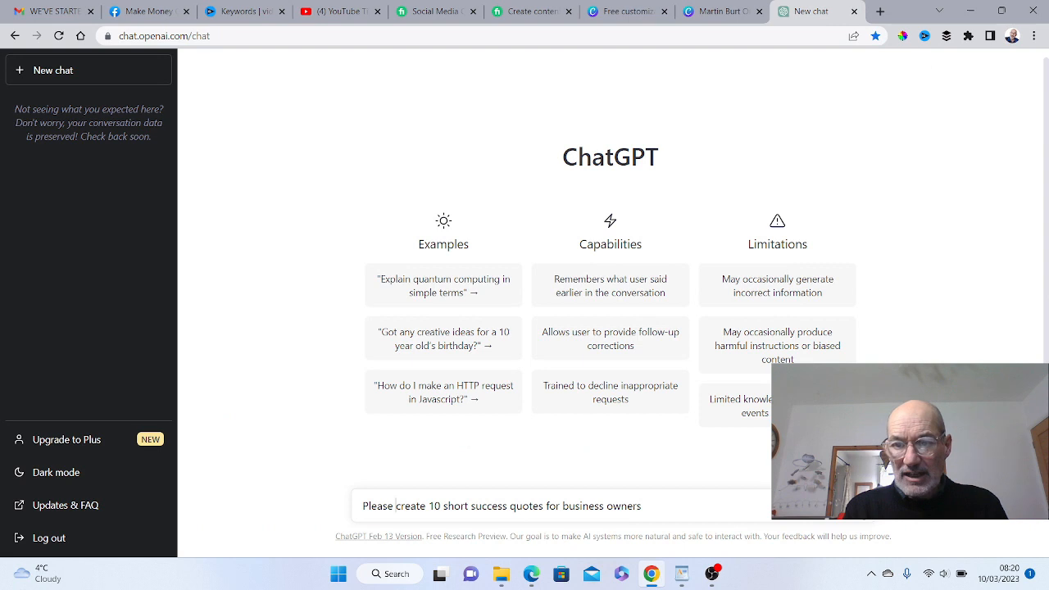
pyautogui.press('Return')
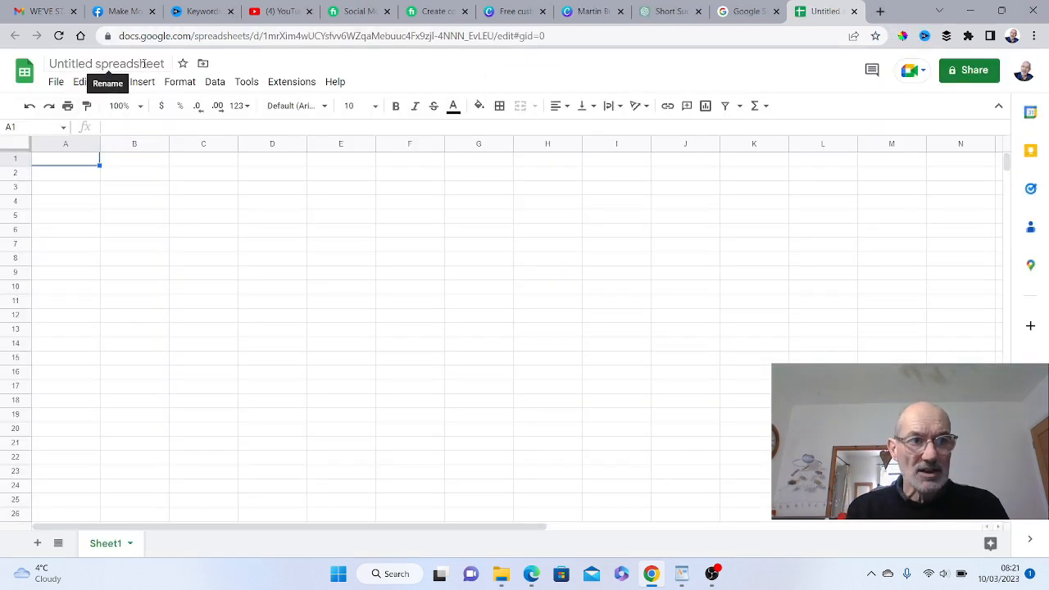
# Rename the untitled spreadsheet "success quotes" and enter the heading "Quotes" in cell A1
pyautogui.click(162, 64)
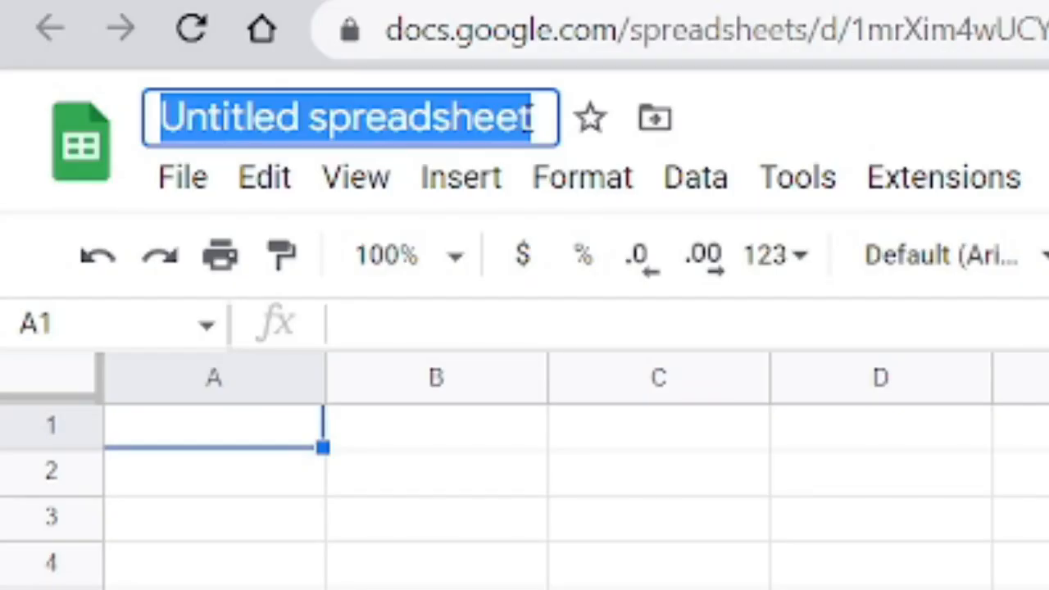
pyautogui.press('BackSpace')
pyautogui.write('success q')
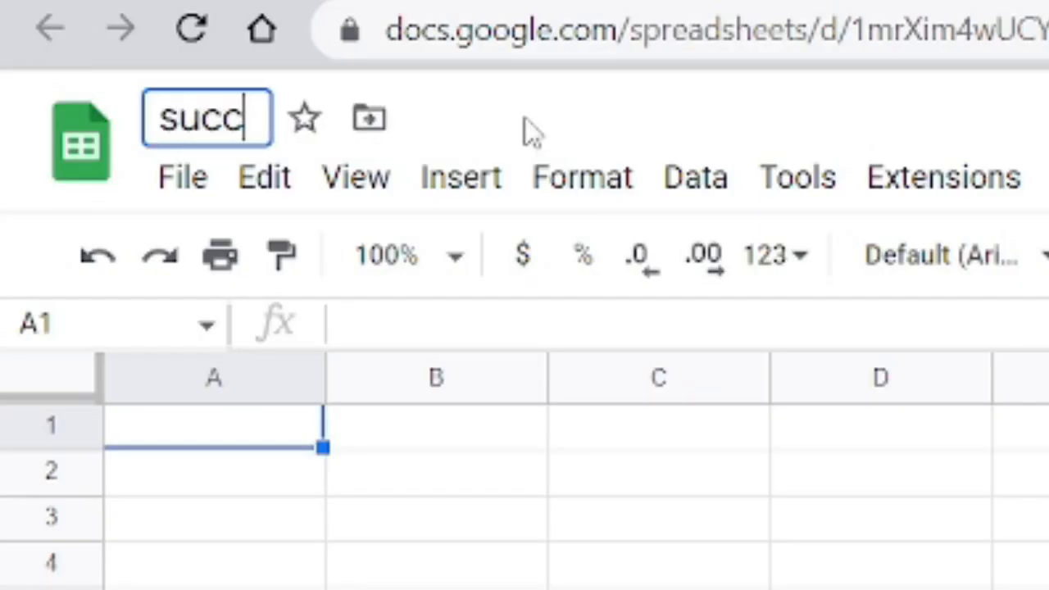
pyautogui.write('uotes')
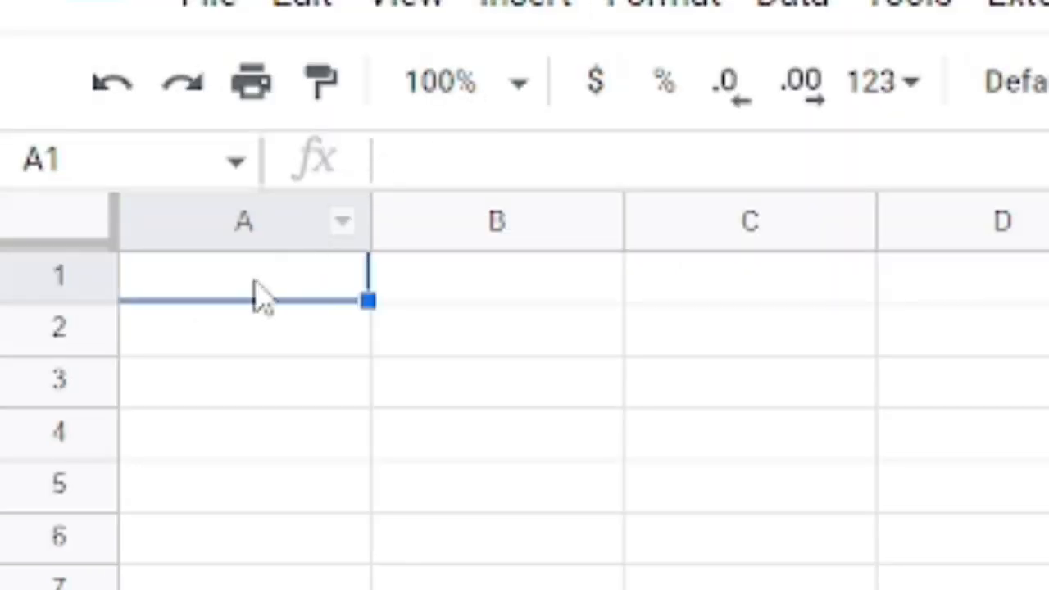
pyautogui.write('Quotes')
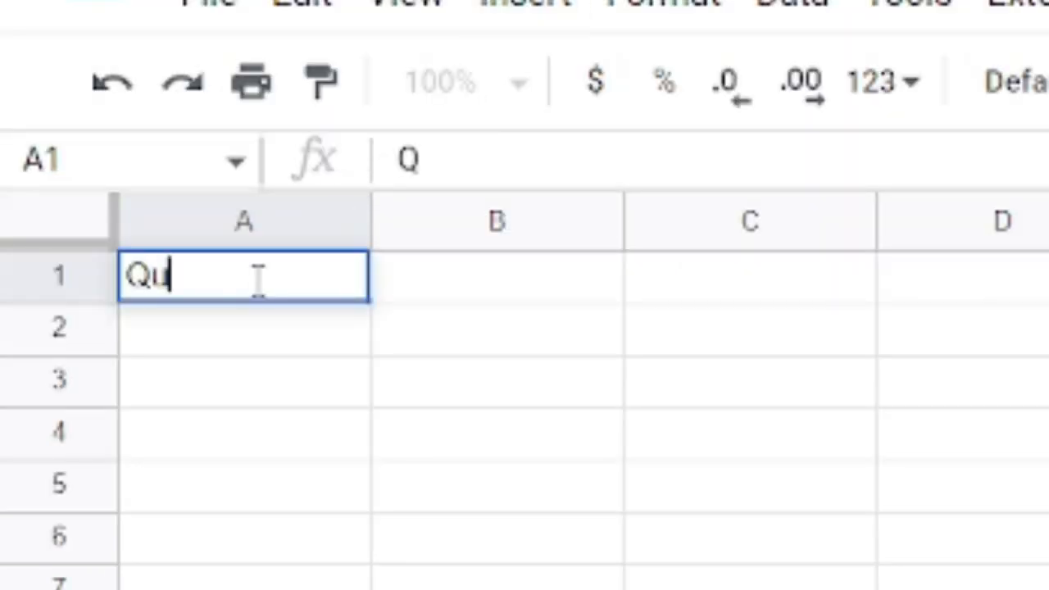
pyautogui.press('Return')
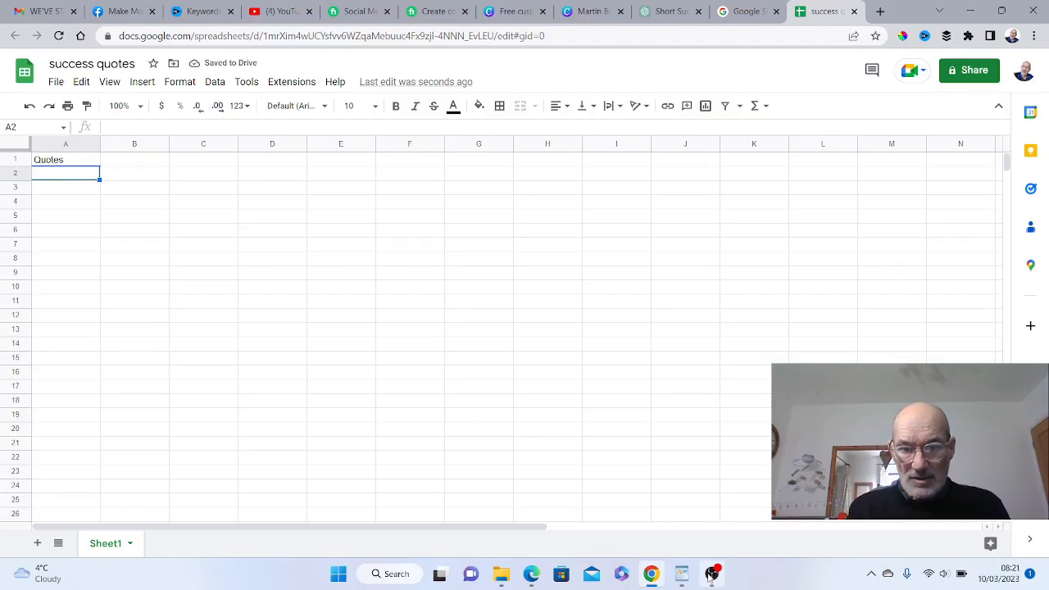
# Copy all ten quotes from the ChatGPT answer into the Google Sheets spreadsheet, starting at cell A2
pyautogui.click(668, 16)
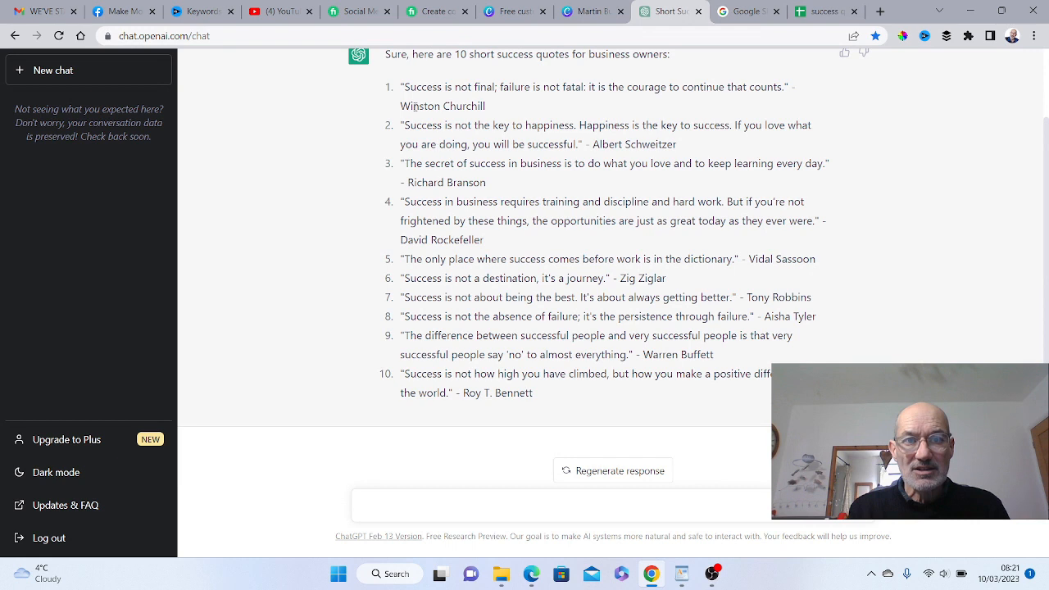
pyautogui.moveTo(400, 87); pyautogui.dragTo(747, 390)
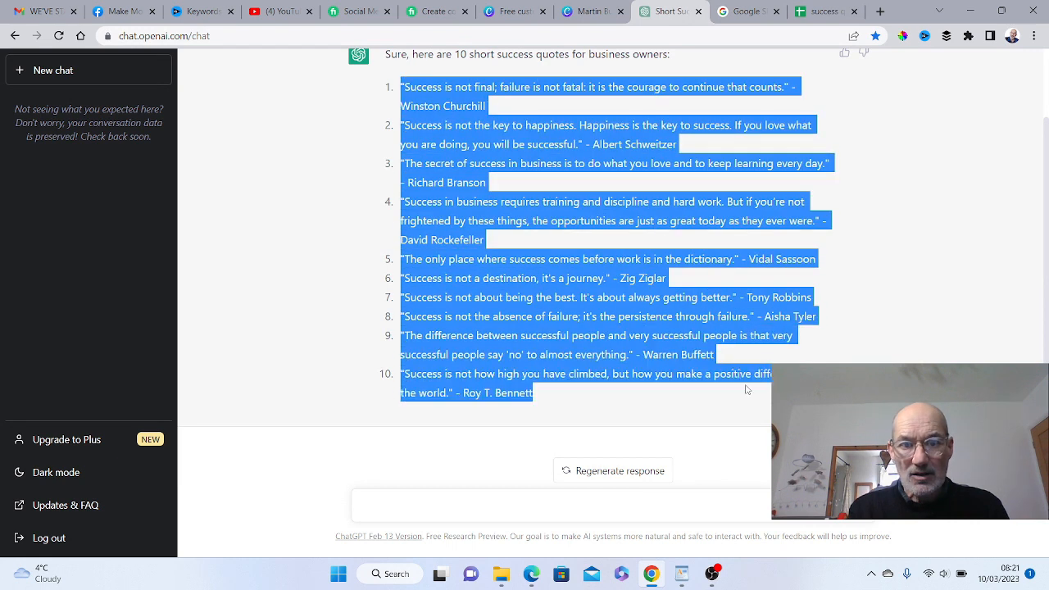
pyautogui.rightClick(672, 374)
pyautogui.click(682, 382)
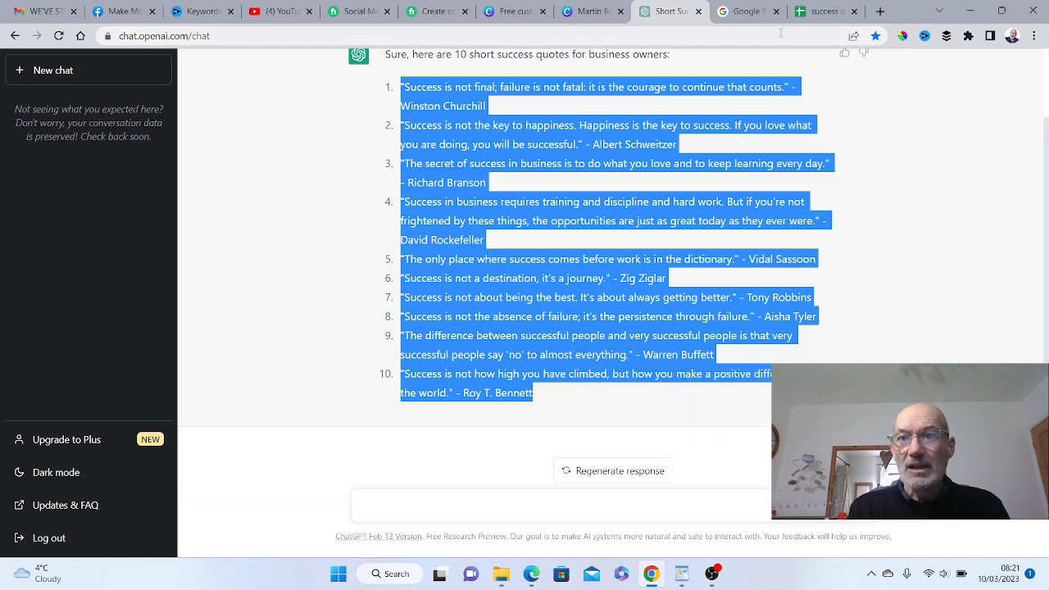
pyautogui.click(822, 13)
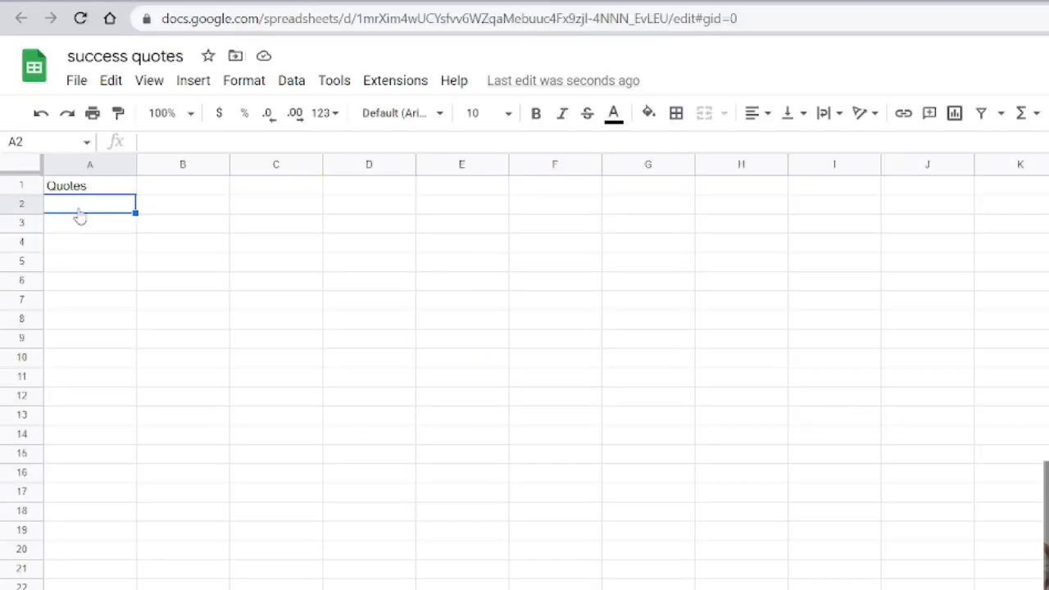
pyautogui.rightClick(57, 181)
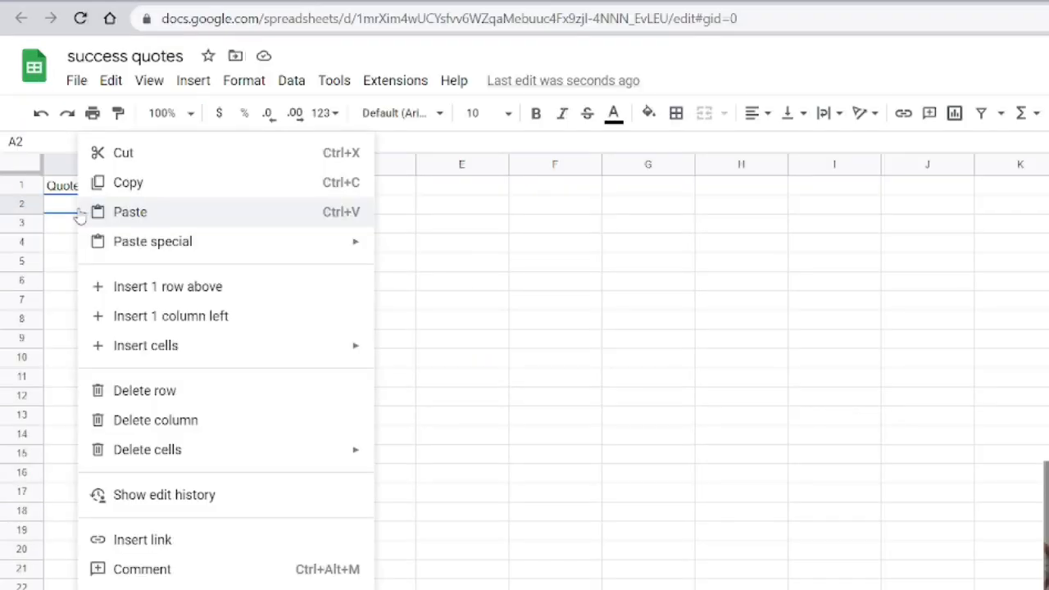
pyautogui.click(131, 212)
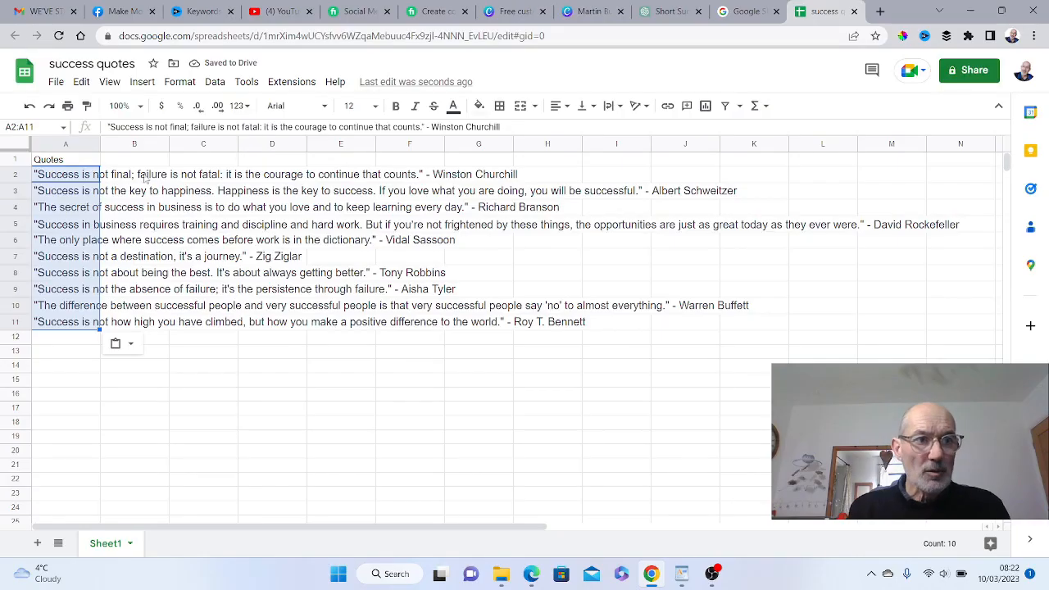
# Download the quotes sheet as a Comma Separated Values (.csv) file
pyautogui.click(54, 85)
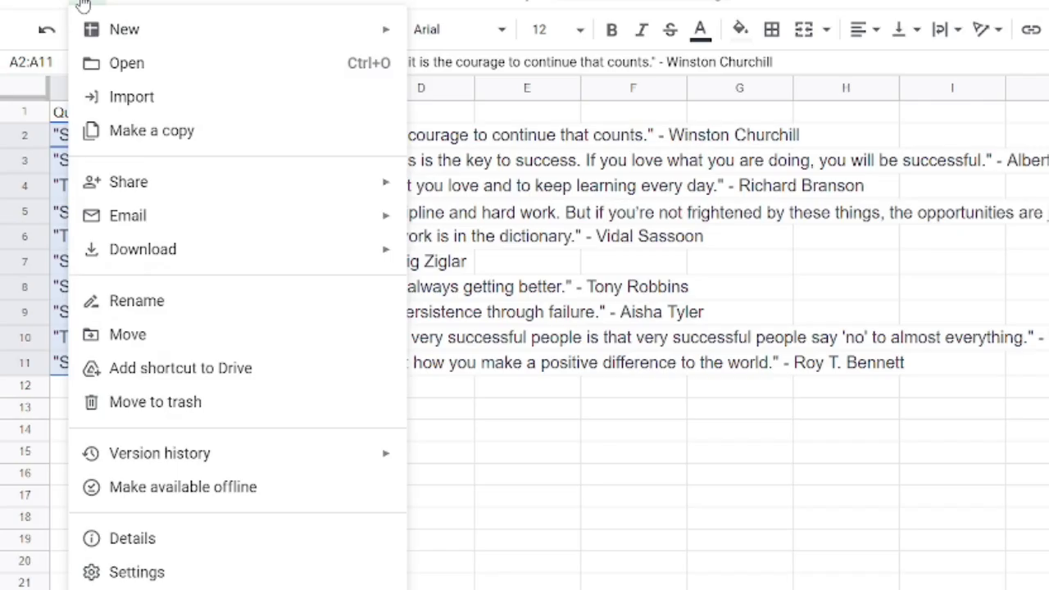
pyautogui.moveTo(136, 249)
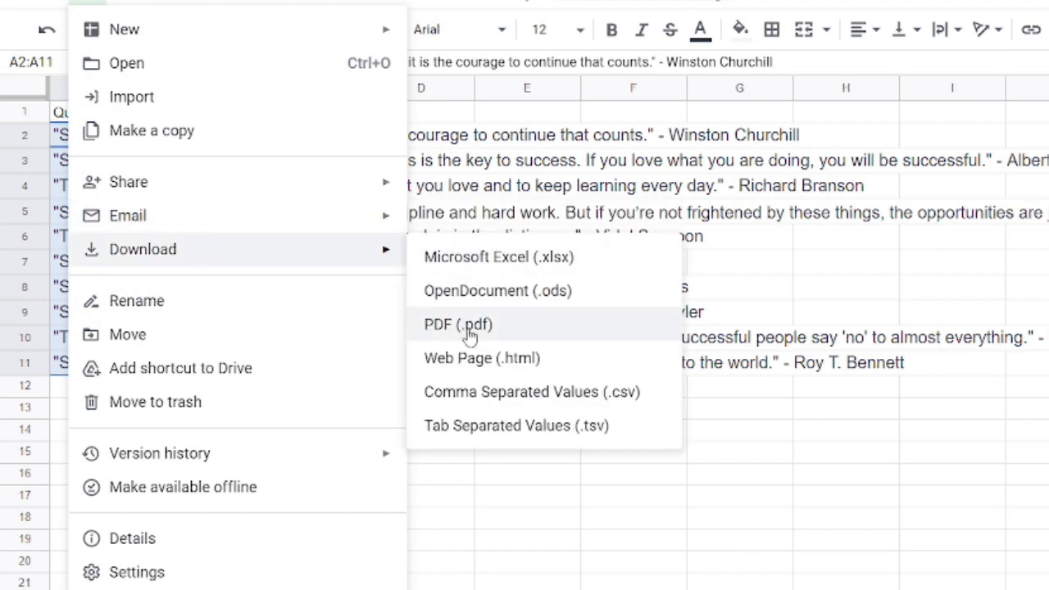
pyautogui.click(502, 397)
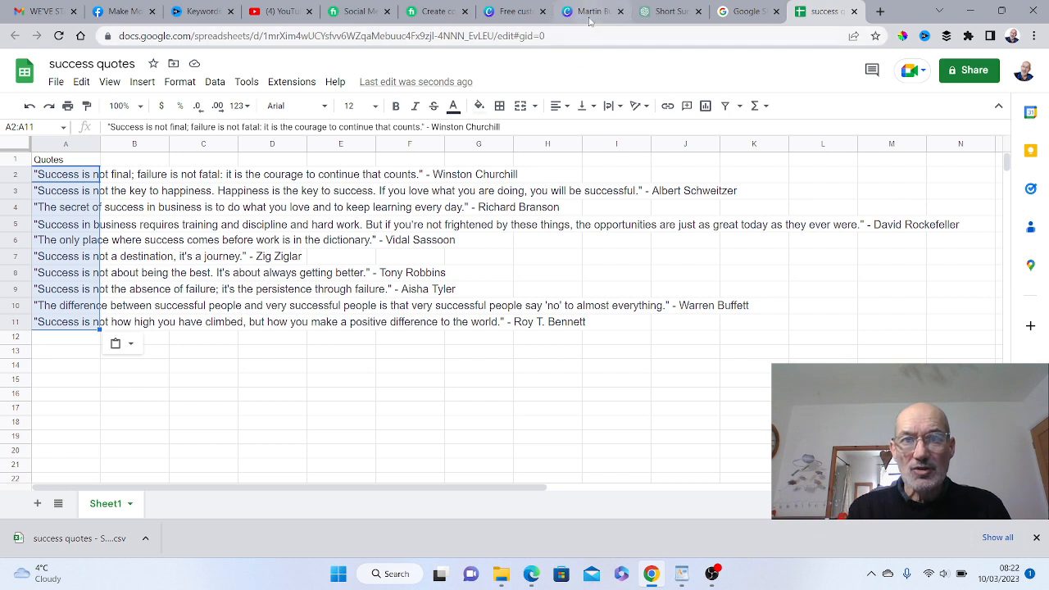
# Switch to the Facebook post template in Canva and change its "Daily Quote" heading to "Success Quote"
pyautogui.click(510, 13)
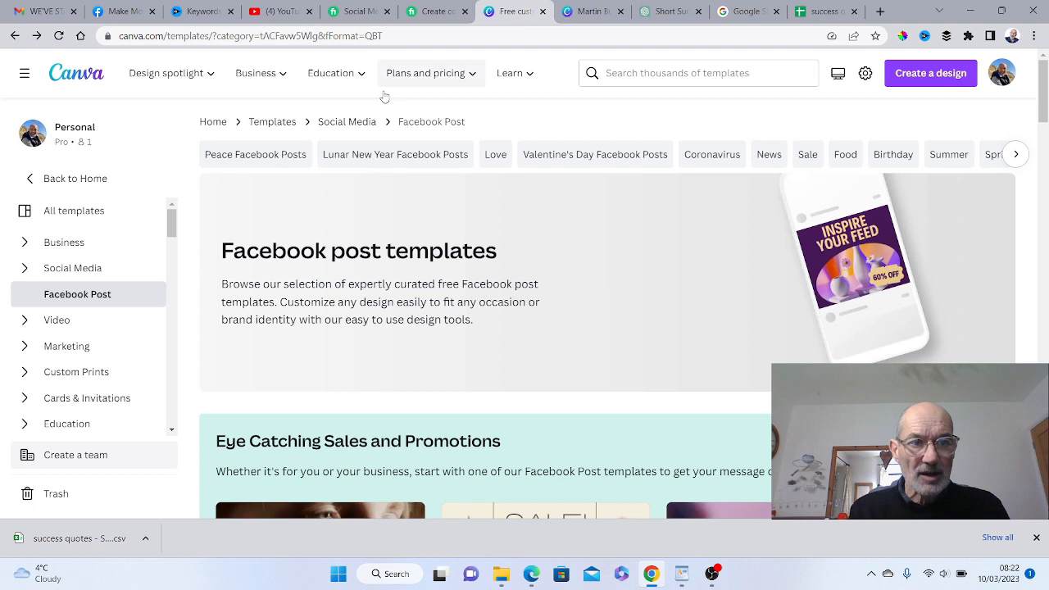
pyautogui.moveTo(386, 95)
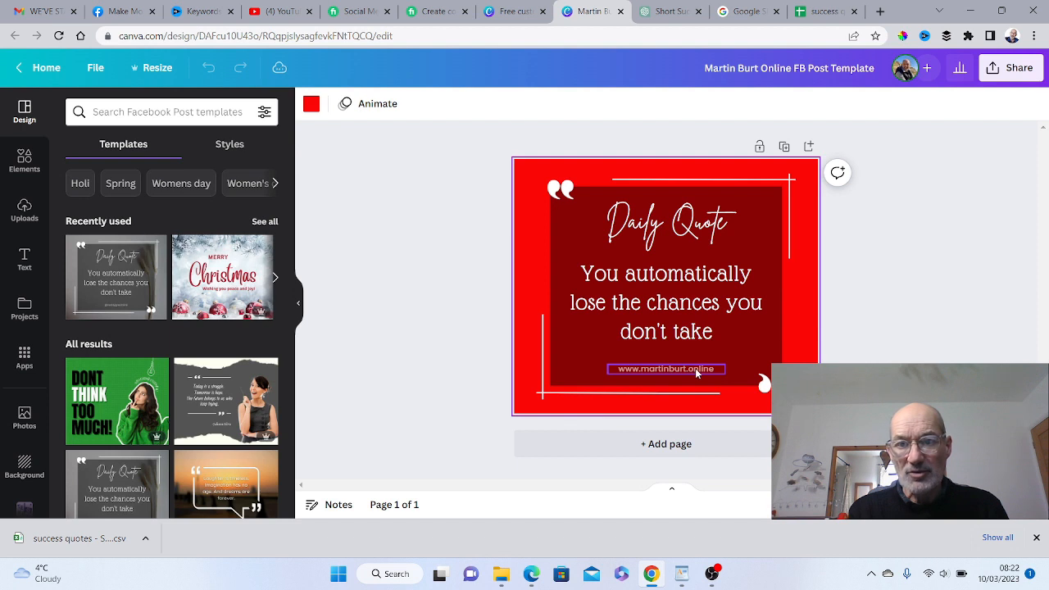
pyautogui.doubleClick(661, 228)
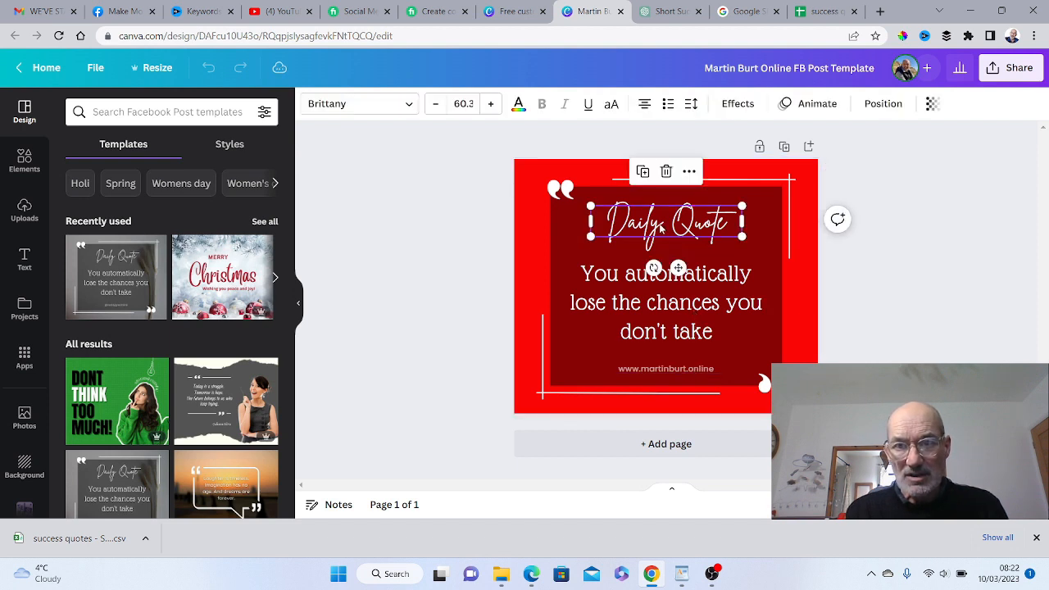
pyautogui.click(662, 224)
pyautogui.press('BackSpace')
pyautogui.press('BackSpace')
pyautogui.press('BackSpace')
pyautogui.press('BackSpace')
pyautogui.press('BackSpace')
pyautogui.write('Success')
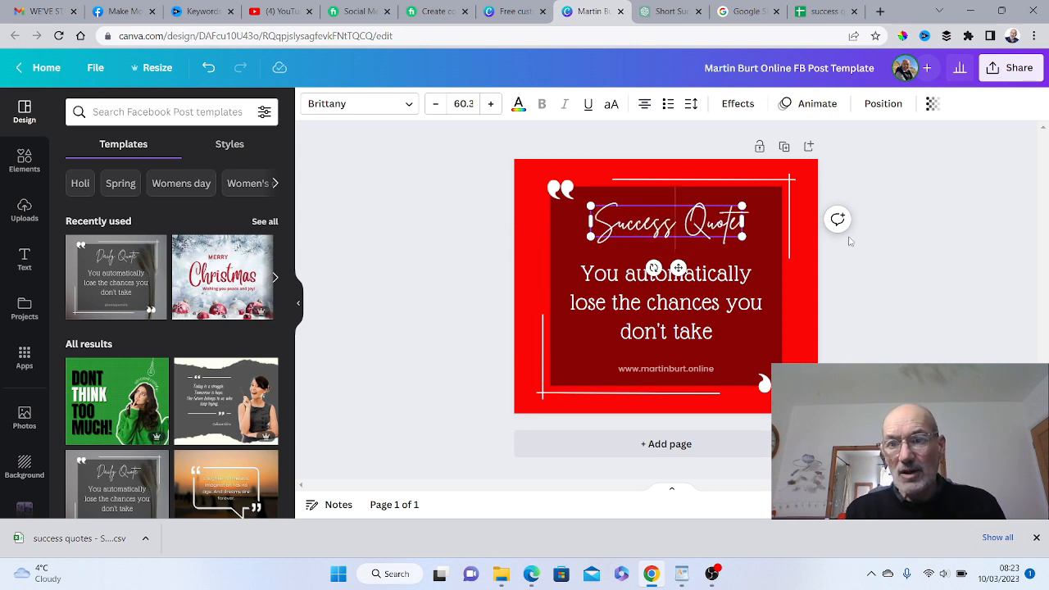
pyautogui.click(861, 255)
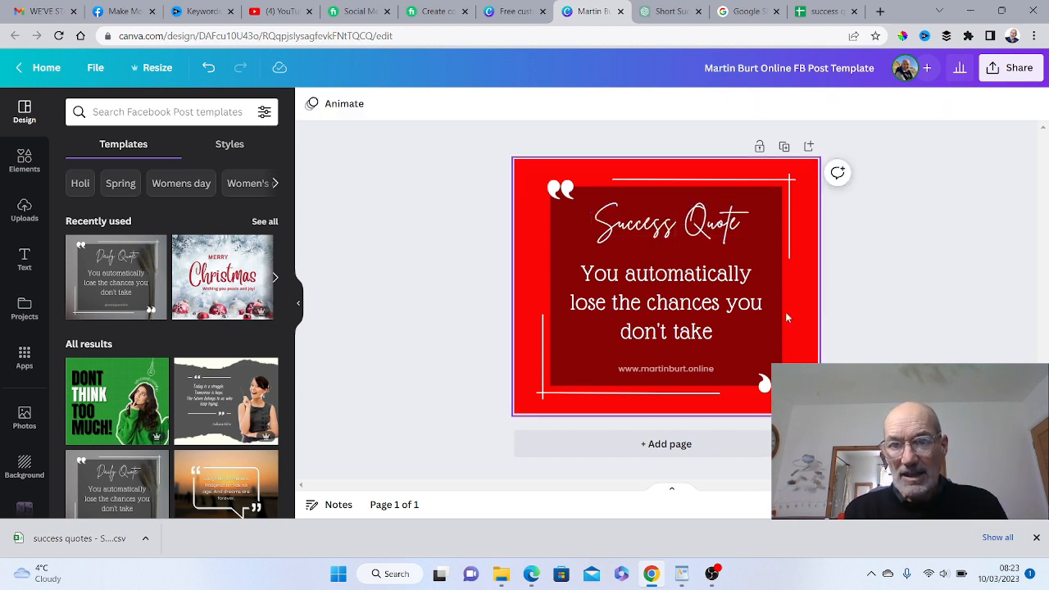
# Start Bulk create for the design and upload the "success quotes - Sheet1" CSV file as its data
pyautogui.doubleClick(714, 335)
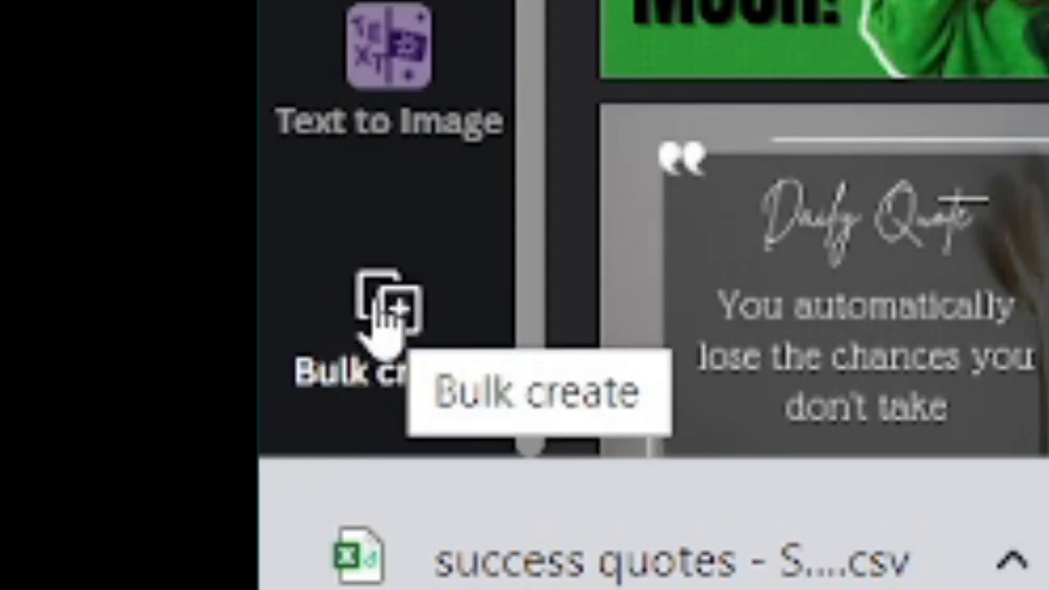
pyautogui.click(386, 319)
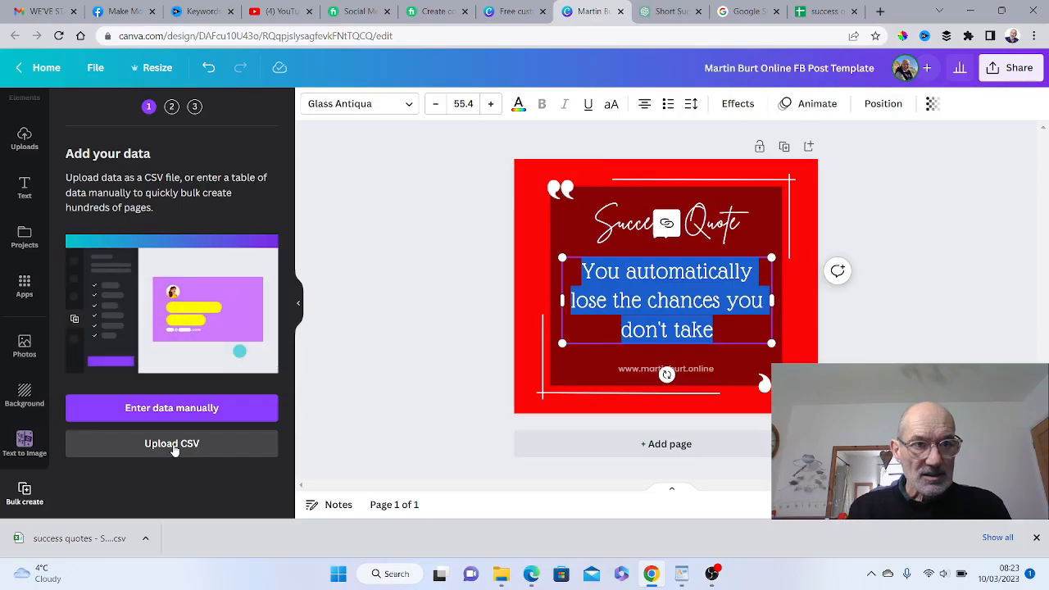
pyautogui.click(349, 537)
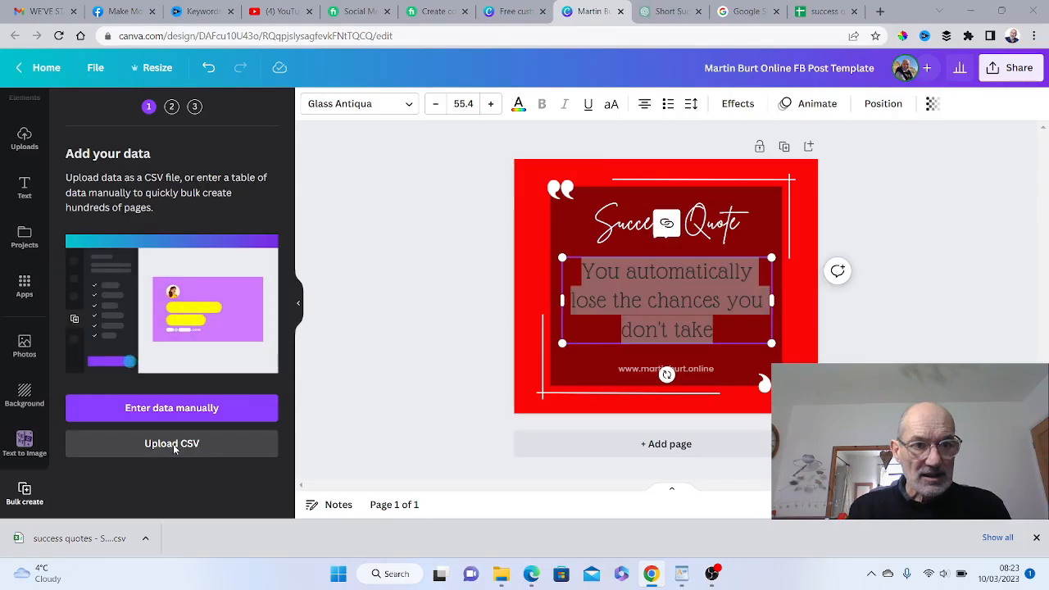
pyautogui.click(155, 134)
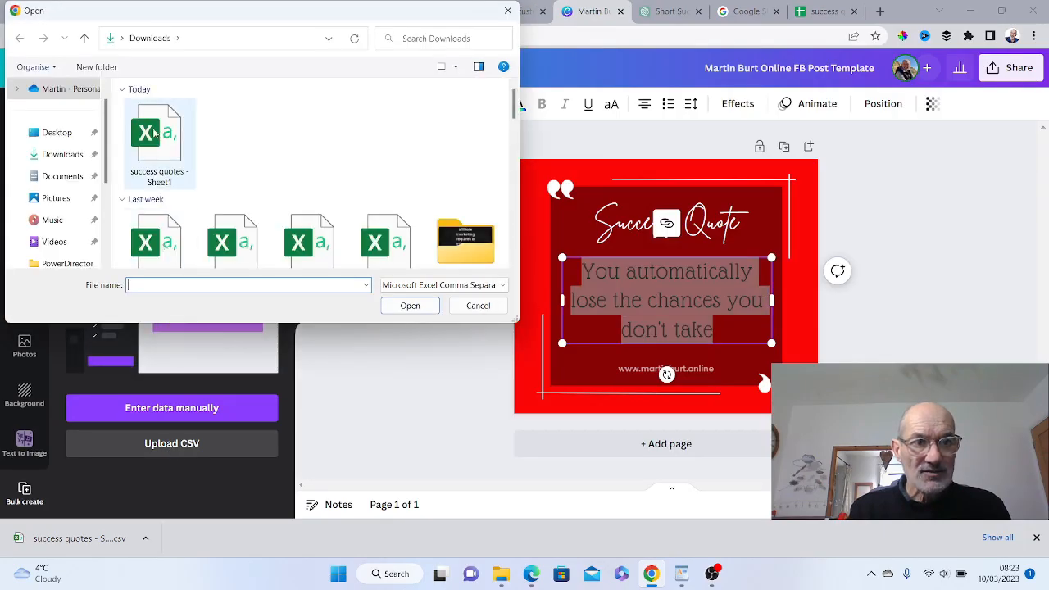
pyautogui.click(410, 305)
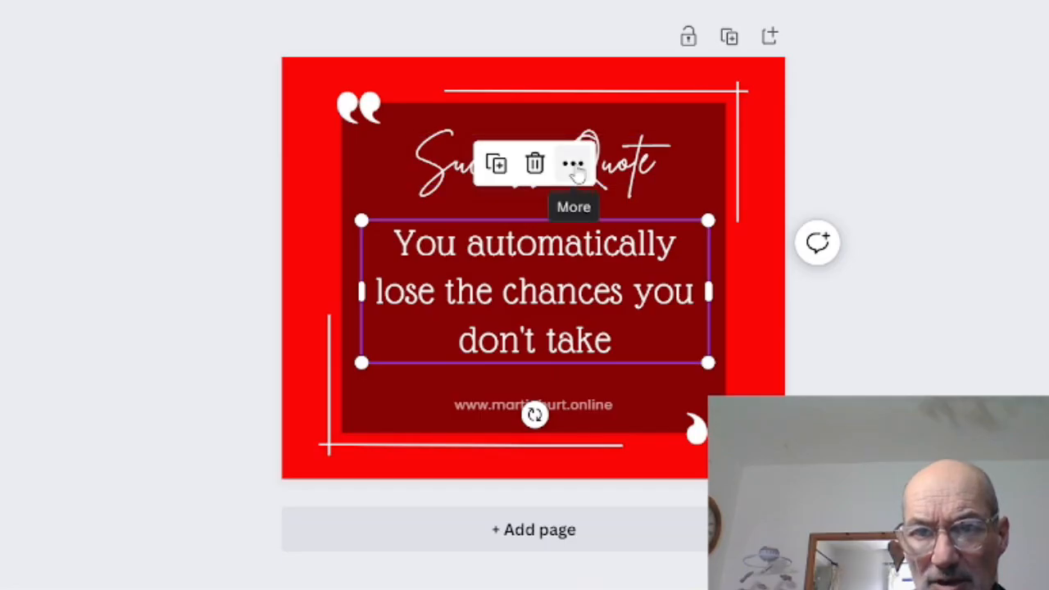
# Connect the main quote text box to the Quotes data field and continue to applying the data
pyautogui.click(574, 166)
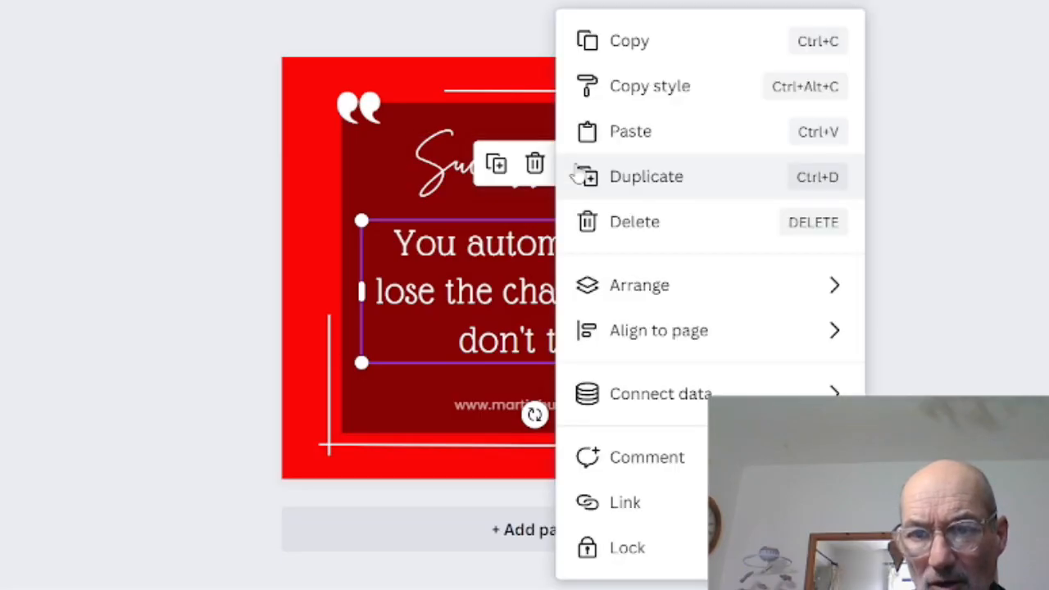
pyautogui.moveTo(657, 400)
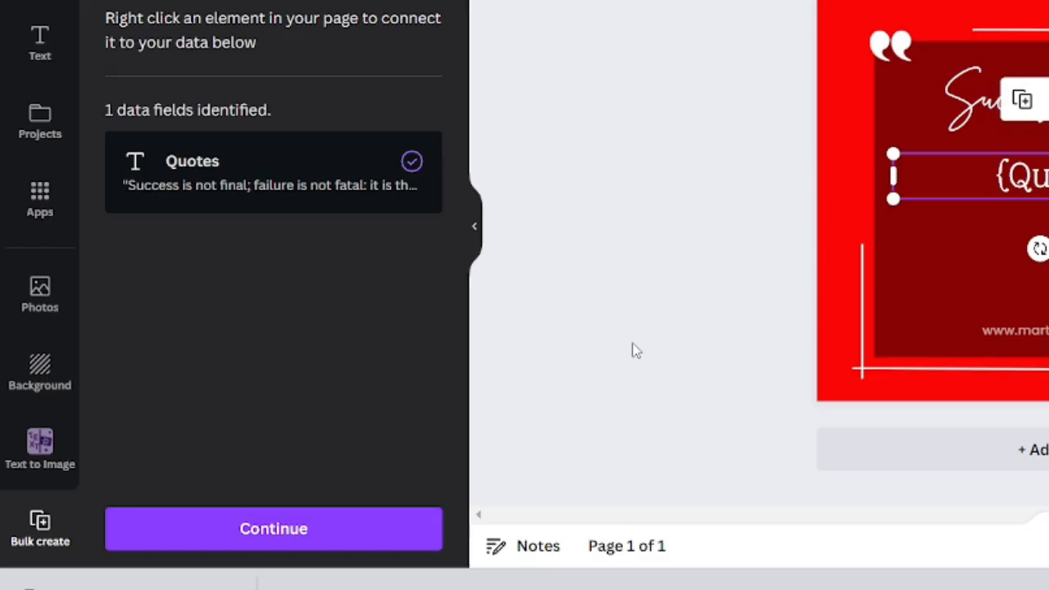
pyautogui.click(271, 531)
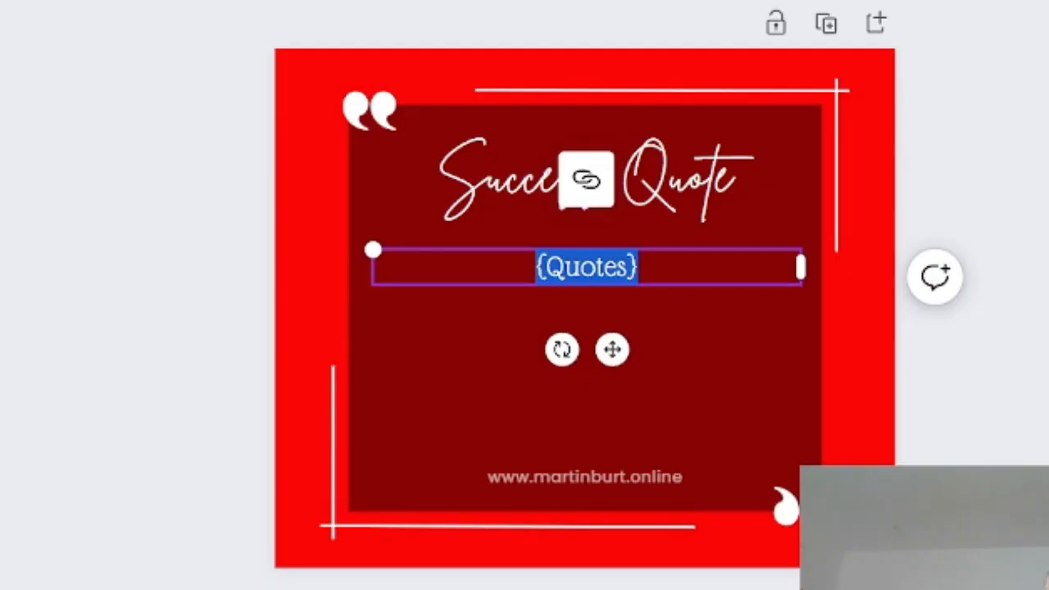
# Reduce the font size of the {Quotes} placeholder text to 30.4
pyautogui.hotkey('ctrl', 'shift', ',')
pyautogui.hotkey('ctrl', 'shift', ',')
pyautogui.hotkey('ctrl', 'shift', ',')
pyautogui.hotkey('ctrl', 'shift', ',')
pyautogui.hotkey('ctrl', 'shift', ',')
pyautogui.hotkey('ctrl', 'shift', ',')
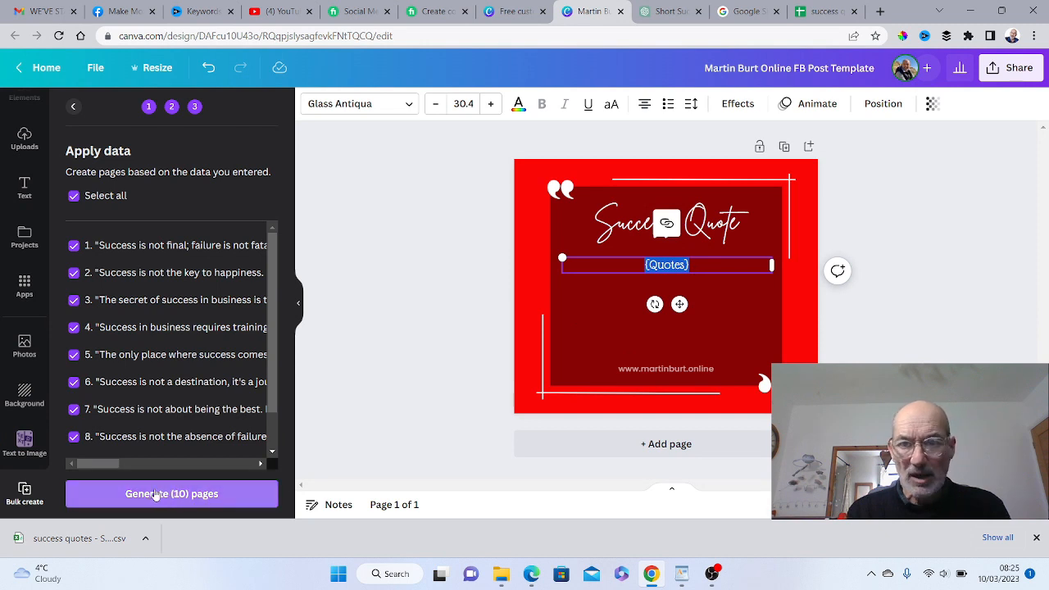
# Generate the 10 quote pages from the data and download all of them as PNG images
pyautogui.click(156, 494)
pyautogui.moveTo(1044, 141); pyautogui.dragTo(1000, 175)
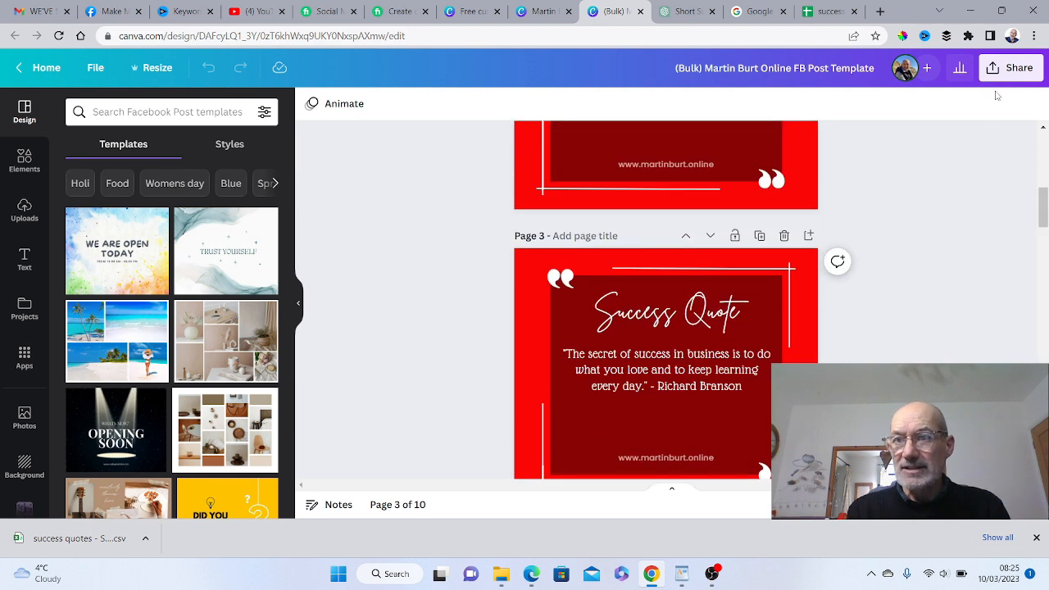
pyautogui.click(1010, 68)
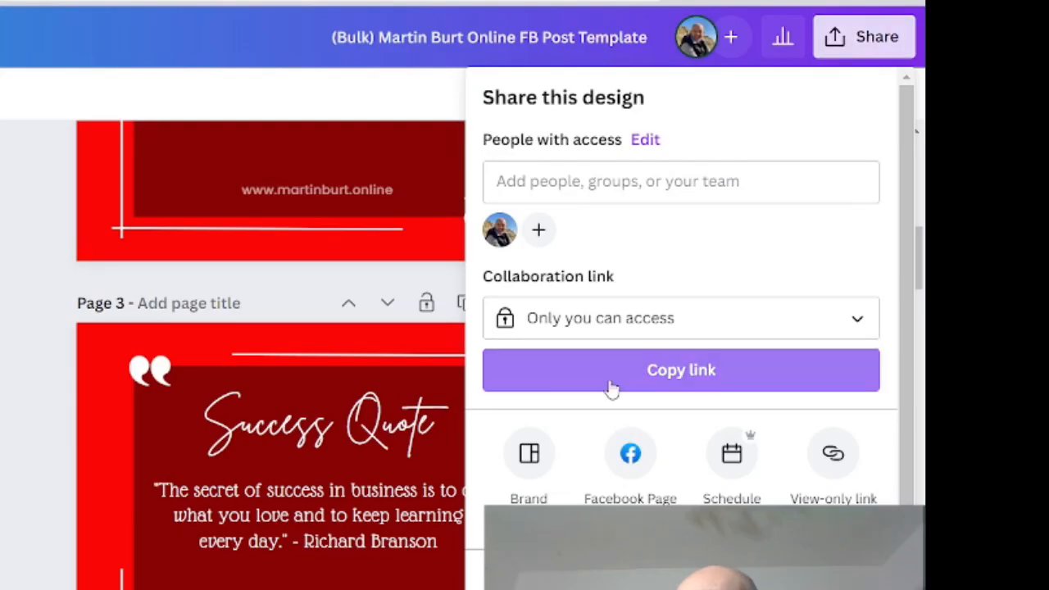
pyautogui.click(528, 572)
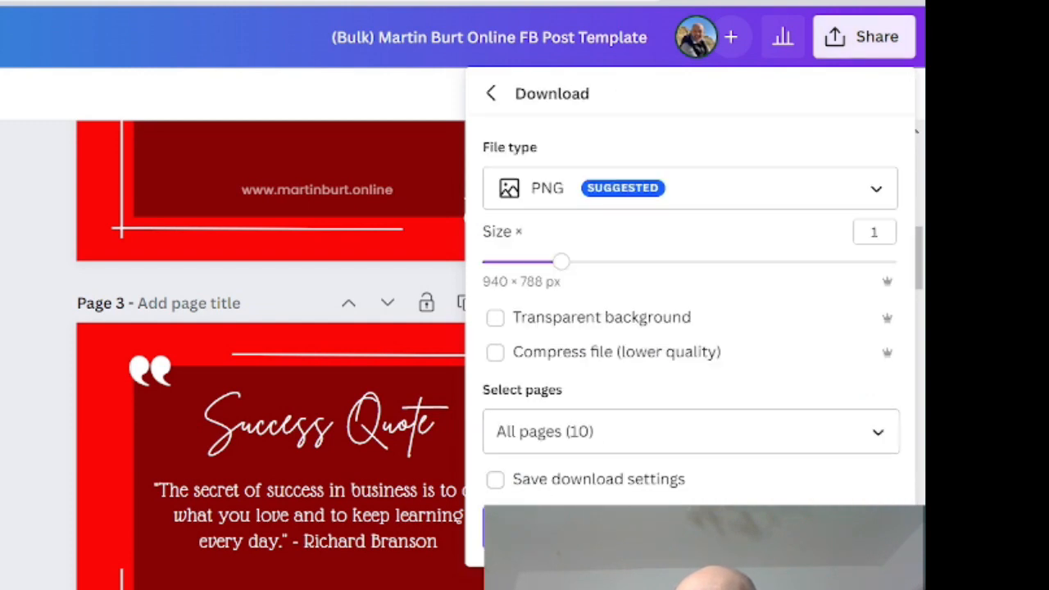
pyautogui.click(691, 529)
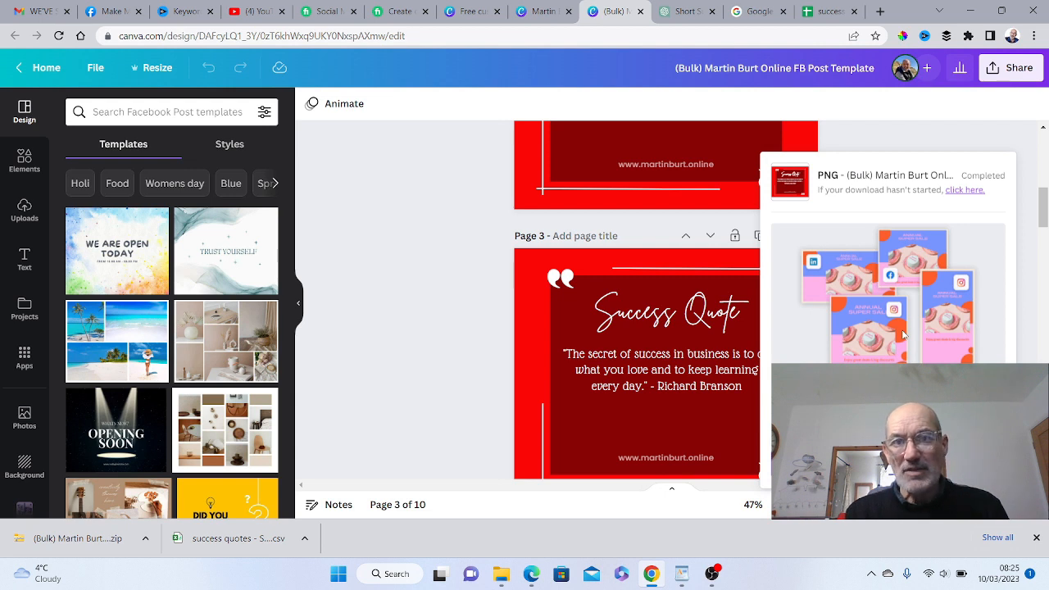
# Switch to Fiverr's social content category to examine the social media content gigs and their prices
pyautogui.click(327, 11)
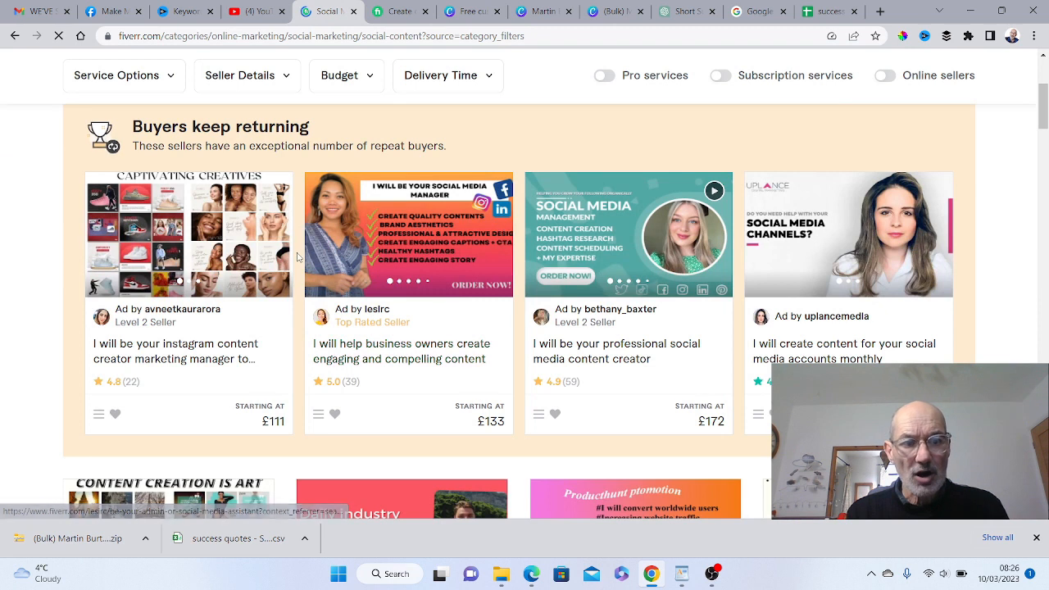